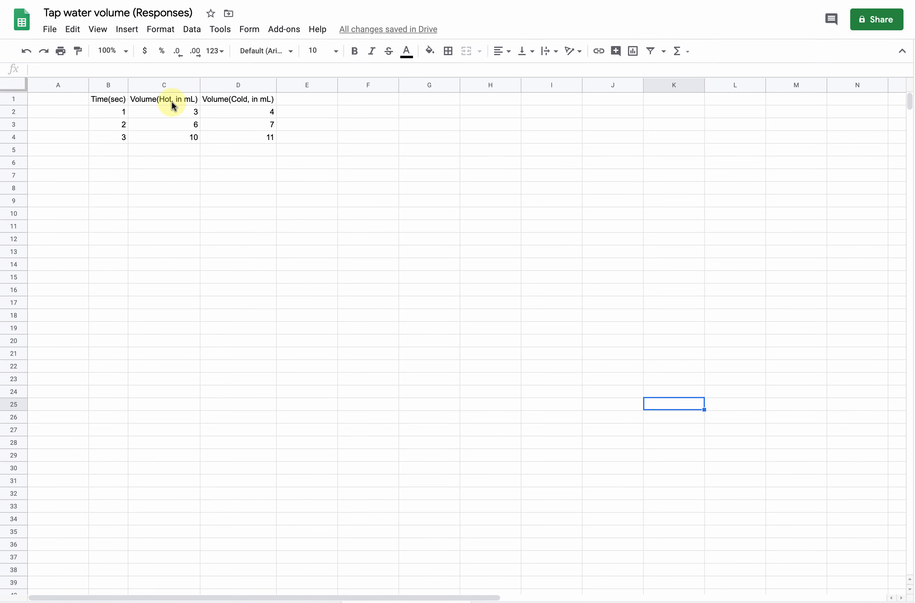
Step: Insert a scatter chart of Time(sec) against Volume(Cold, in mL) and move it beside the data table
left_click(101, 85)
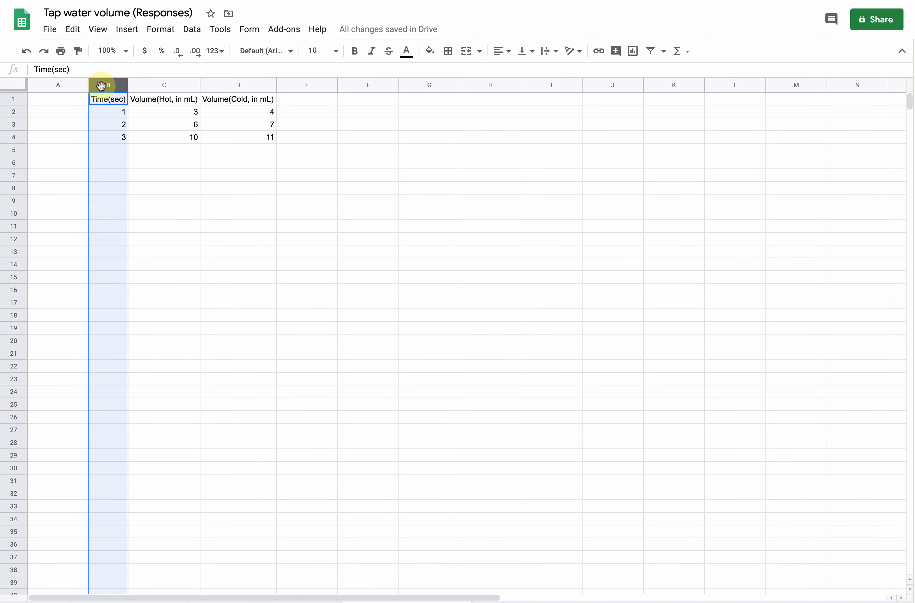
left_click(151, 84, "super")
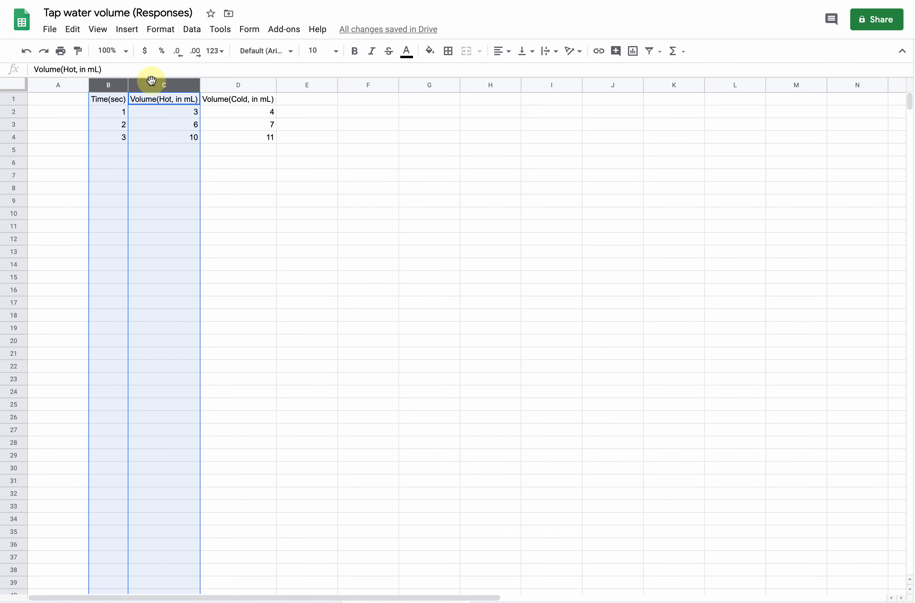
left_click(103, 85)
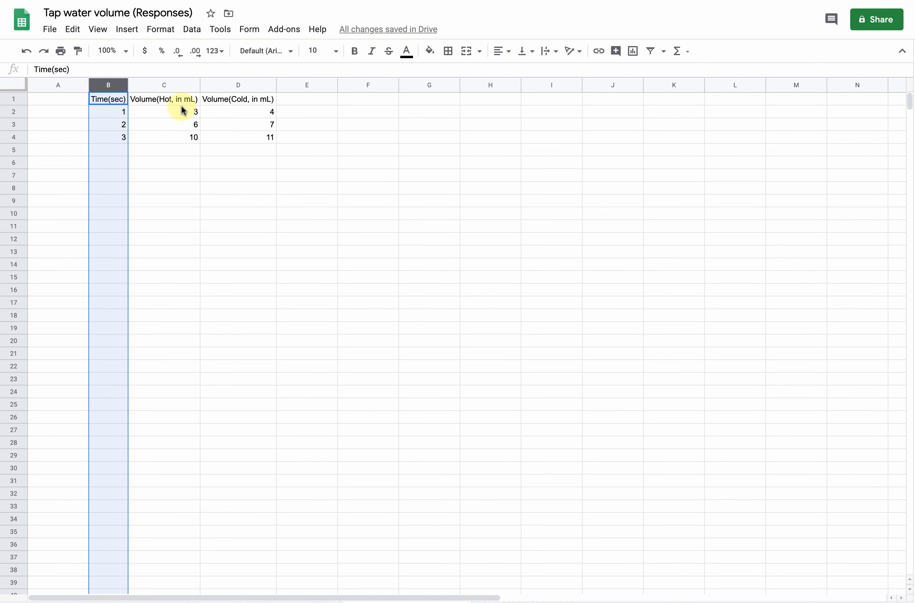
left_click(225, 85, "super")
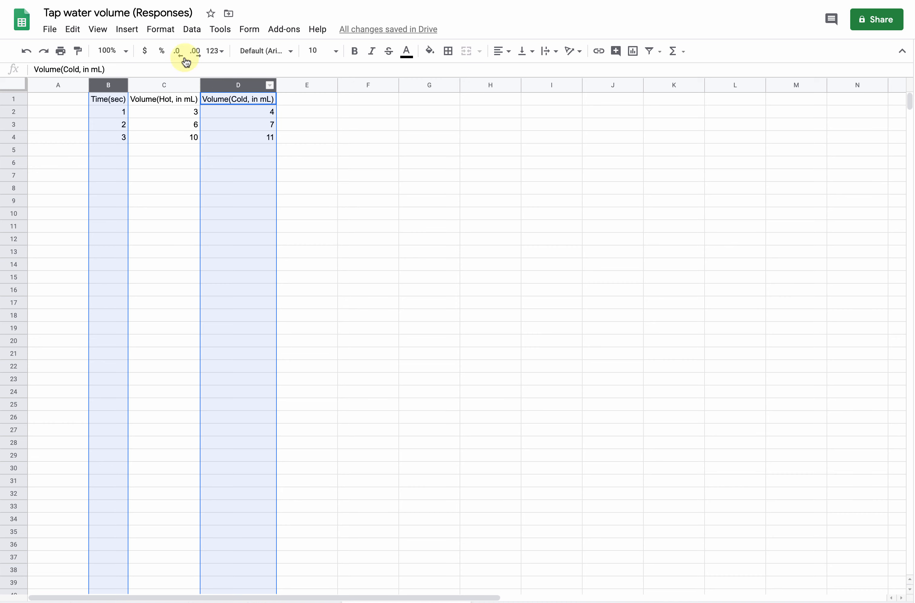
left_click(129, 31)
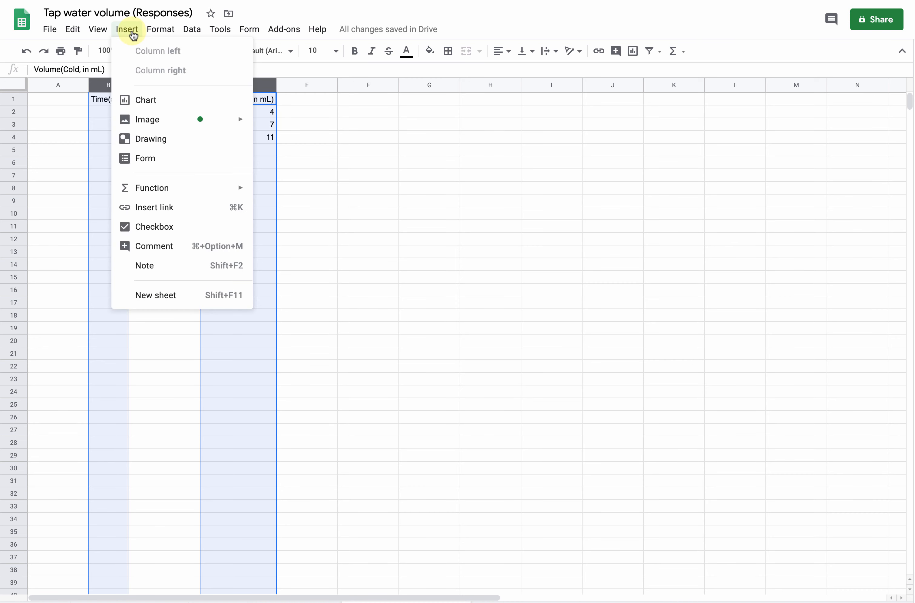
left_click(138, 100)
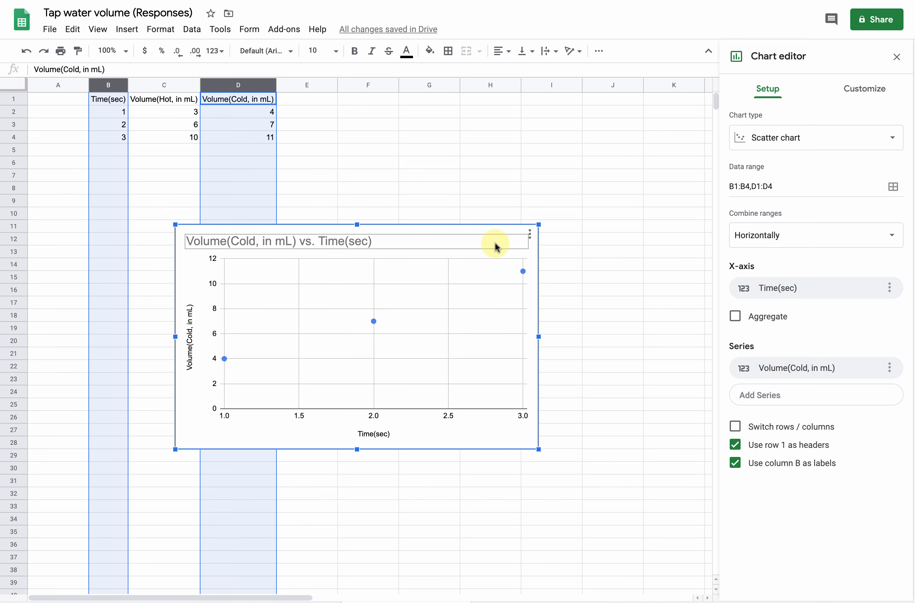
left_click(892, 139)
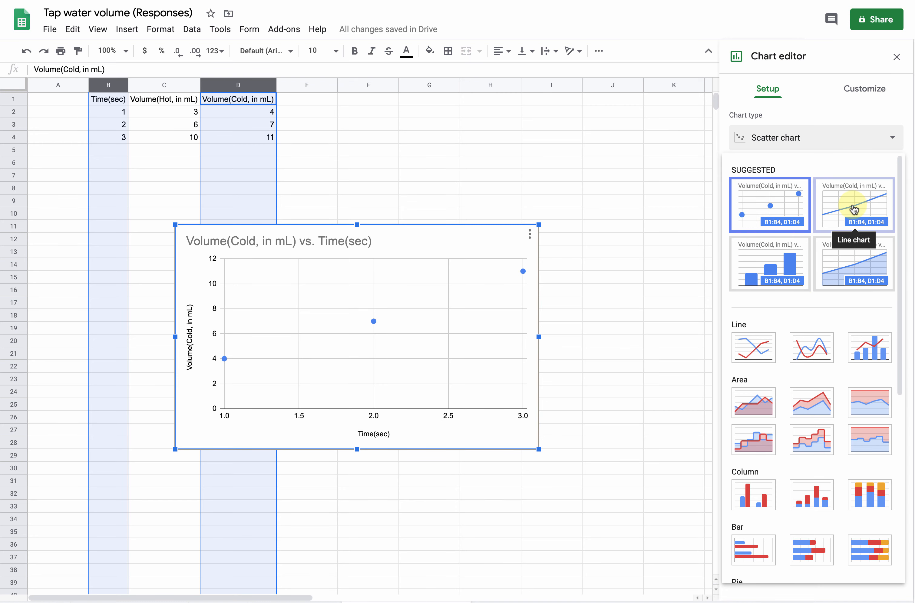
left_click(774, 195)
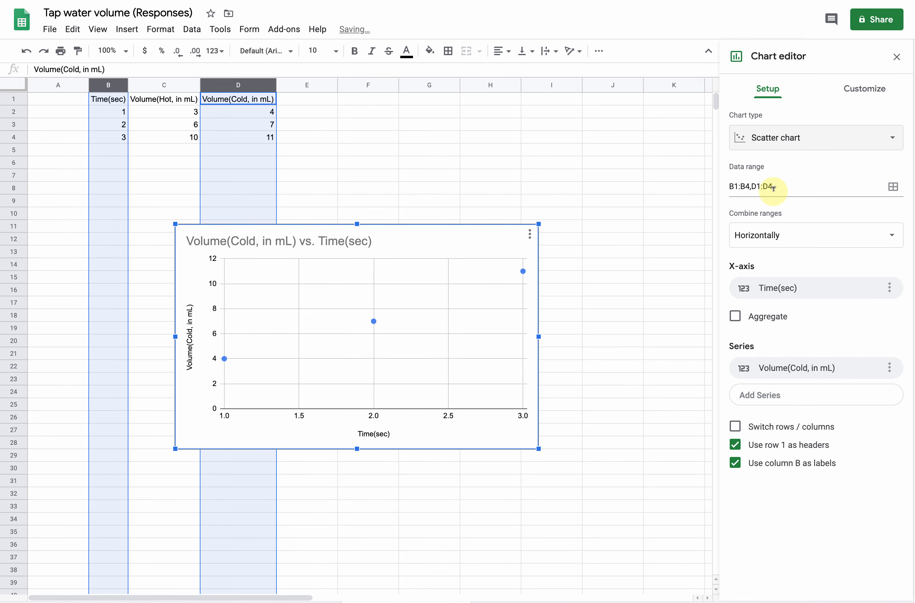
left_click_drag(433, 229, 553, 149)
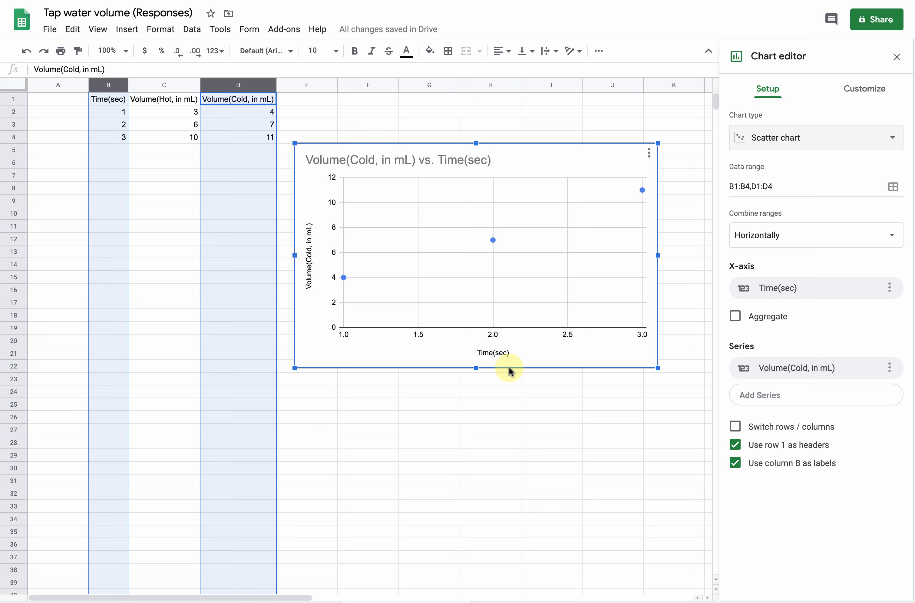
Step: Add a trendline to the Volume(Cold, in mL) series in the chart's customization settings
left_click(871, 90)
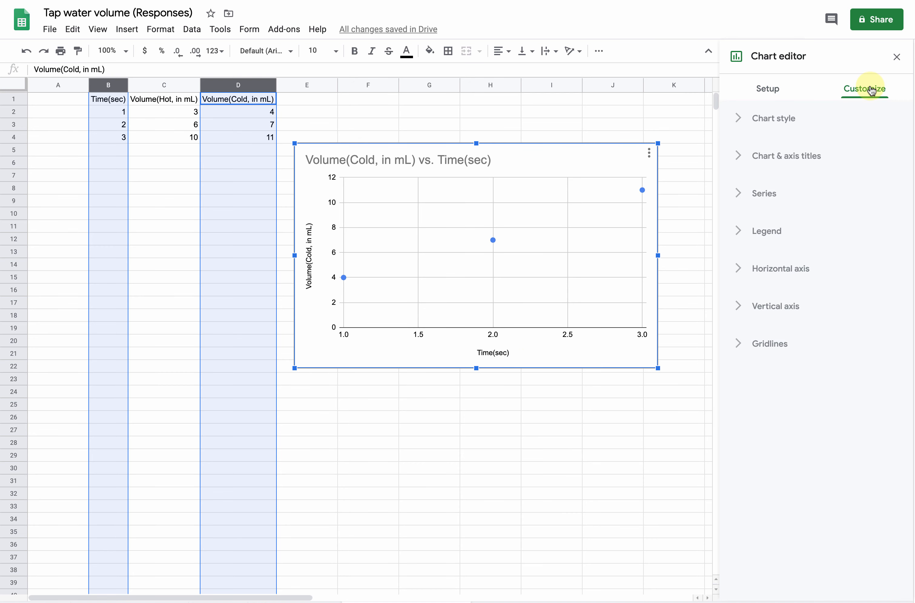
left_click(741, 195)
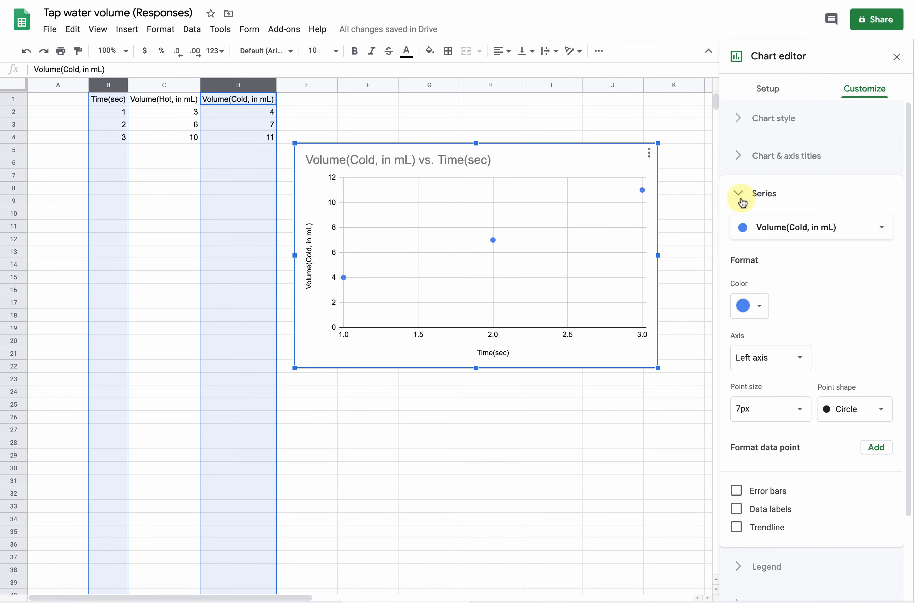
scroll(814, 286, "down", 3)
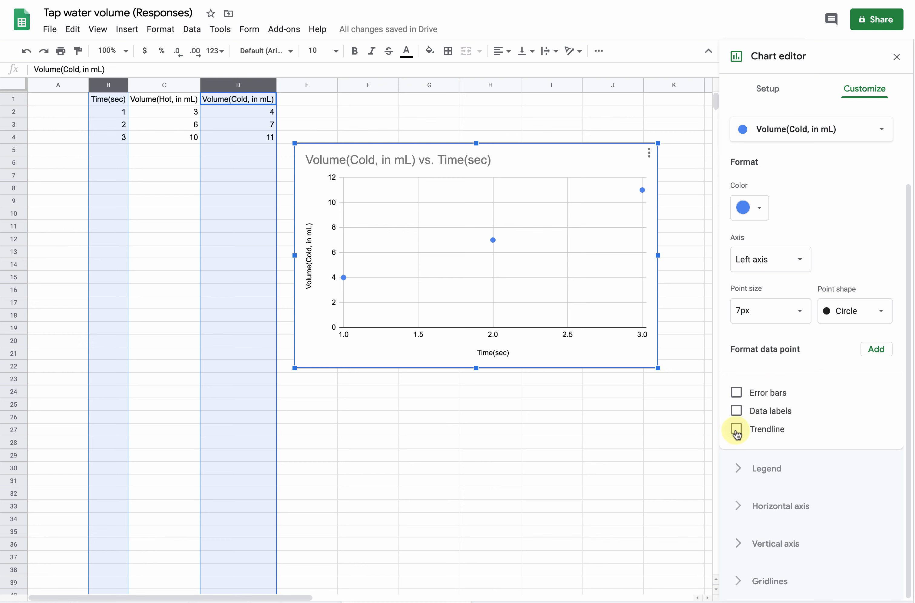
left_click(736, 429)
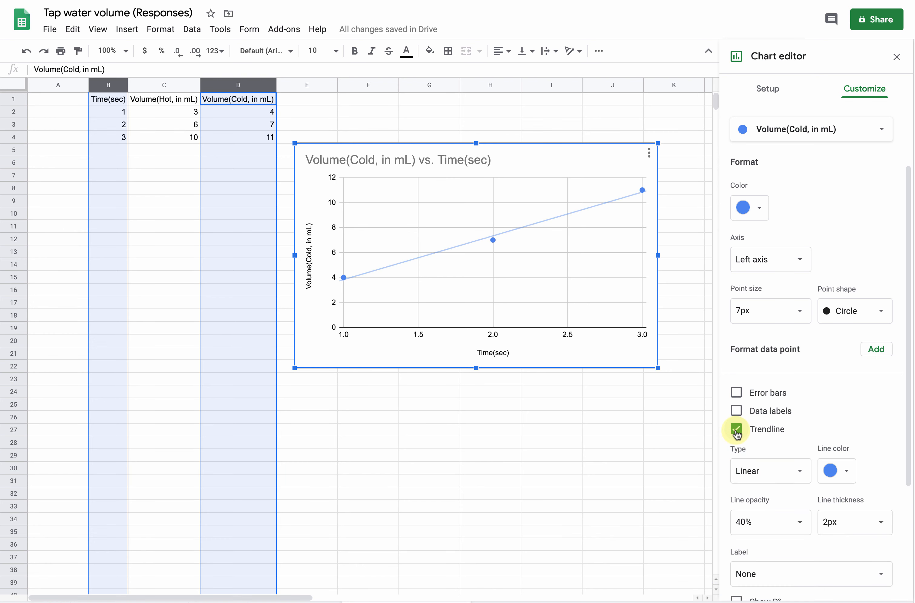
Step: Try the Polynomial trendline type before returning it to Linear
scroll(853, 401, "down", 2)
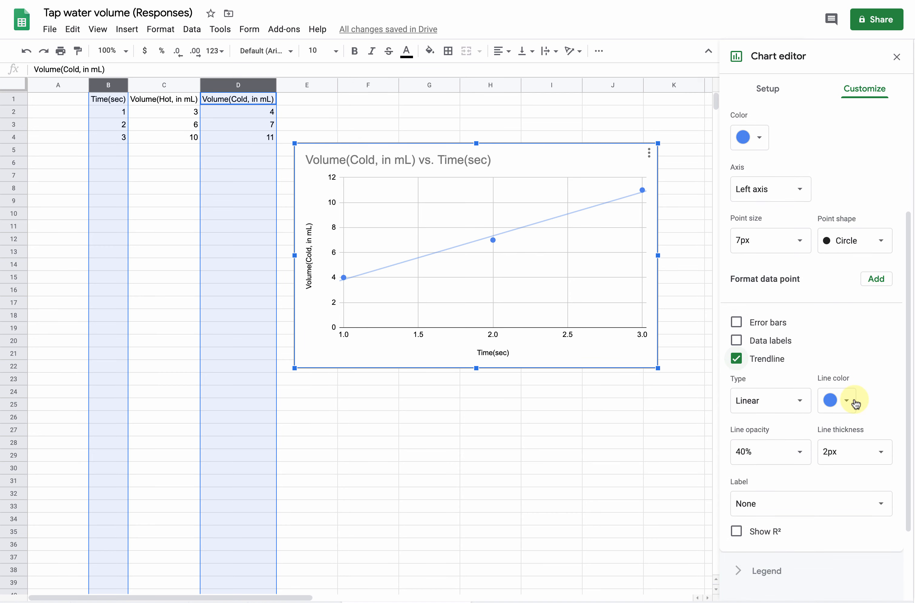
left_click(800, 403)
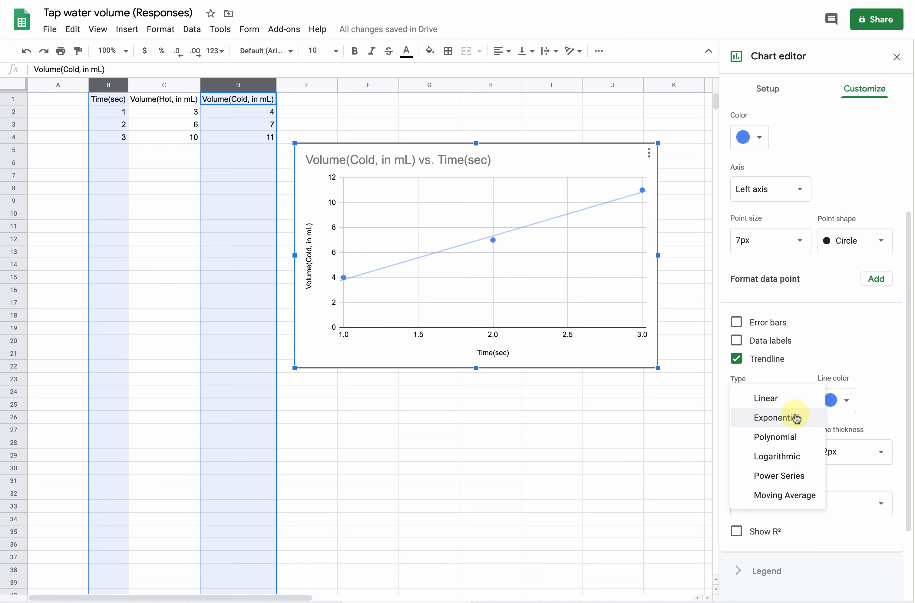
left_click(790, 437)
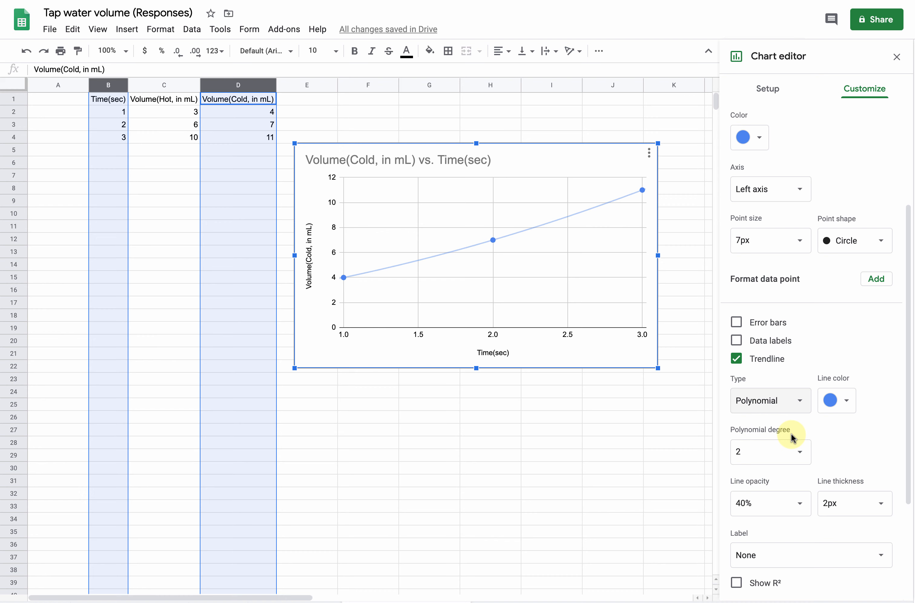
left_click(798, 405)
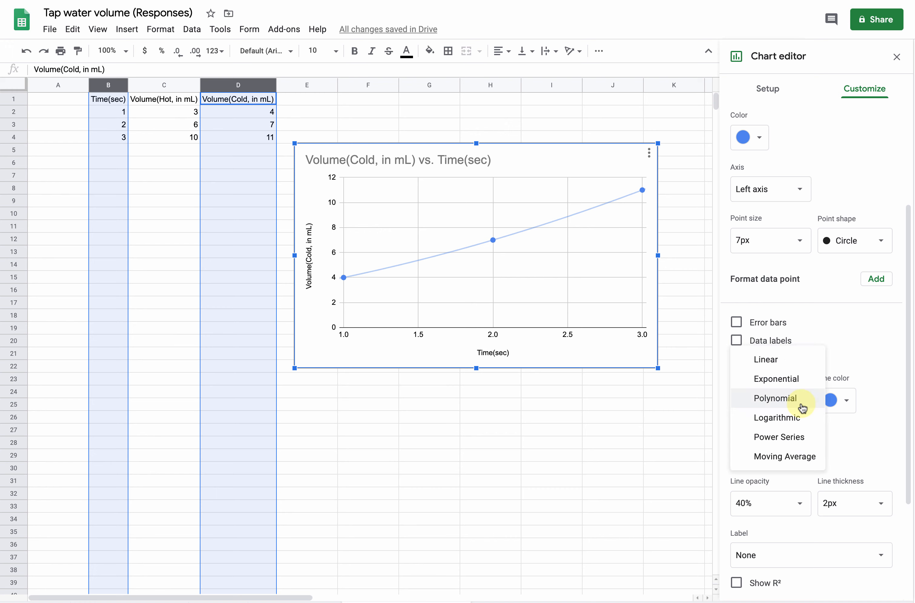
left_click(786, 364)
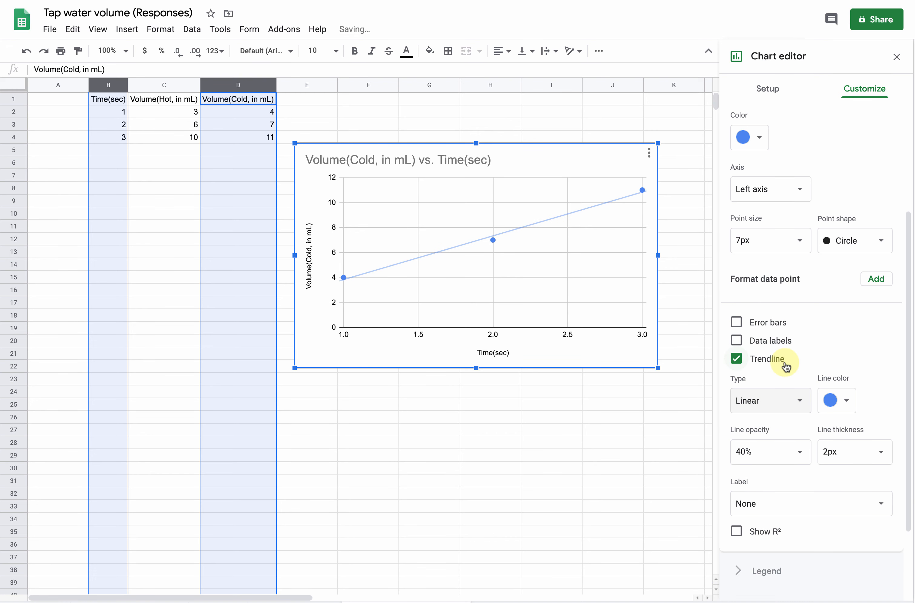
Step: Show R² for the trendline and set its label to Use Equation
left_click(846, 403)
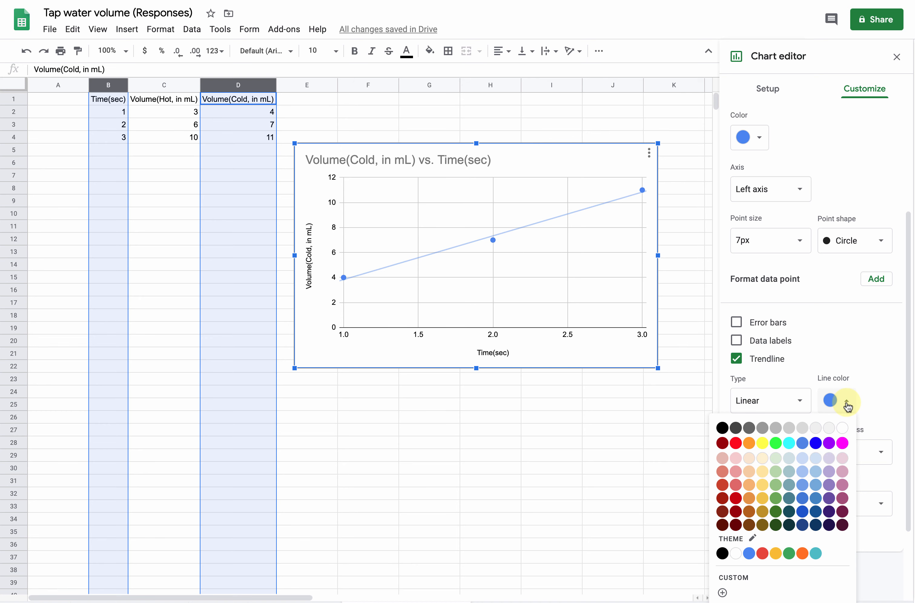
left_click(847, 403)
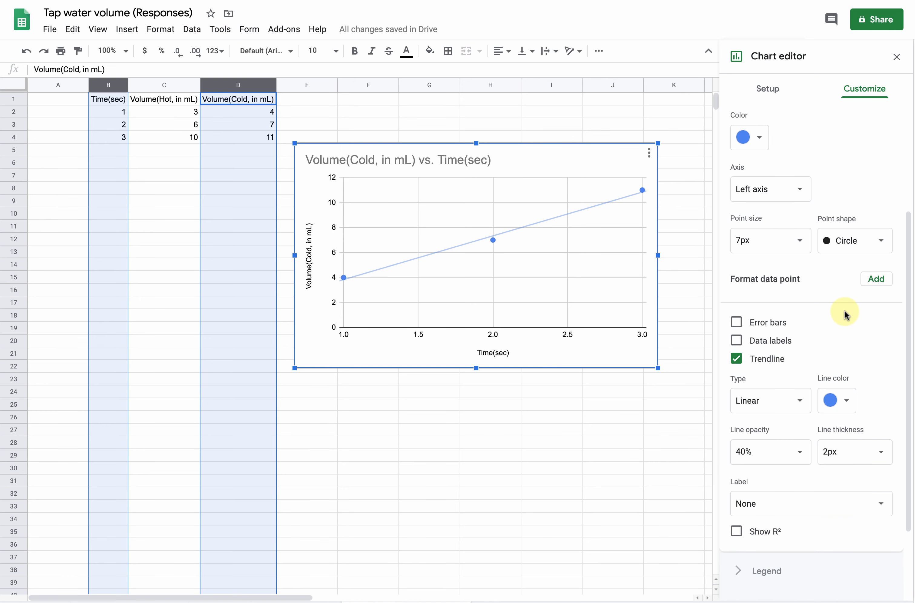
left_click(737, 532)
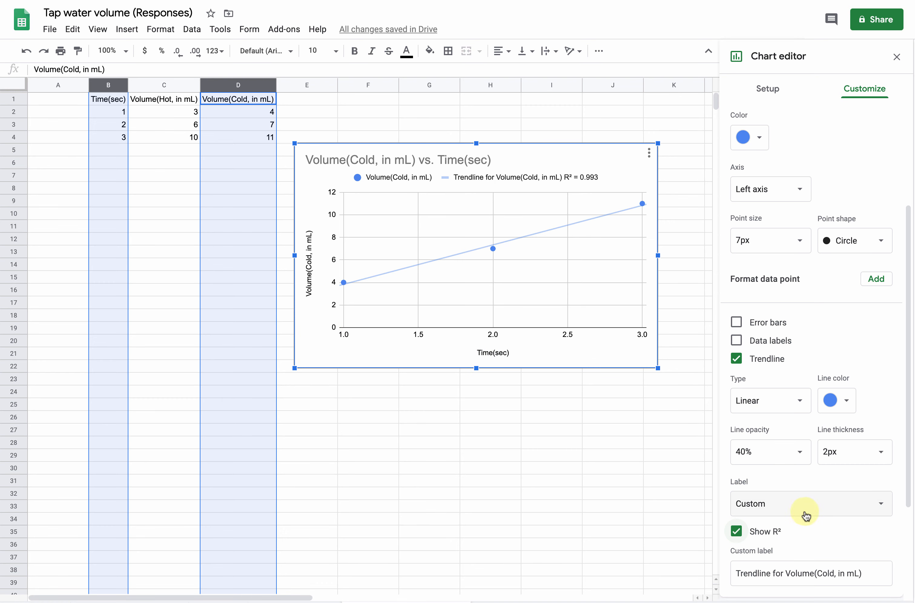
scroll(815, 541, "down", 1)
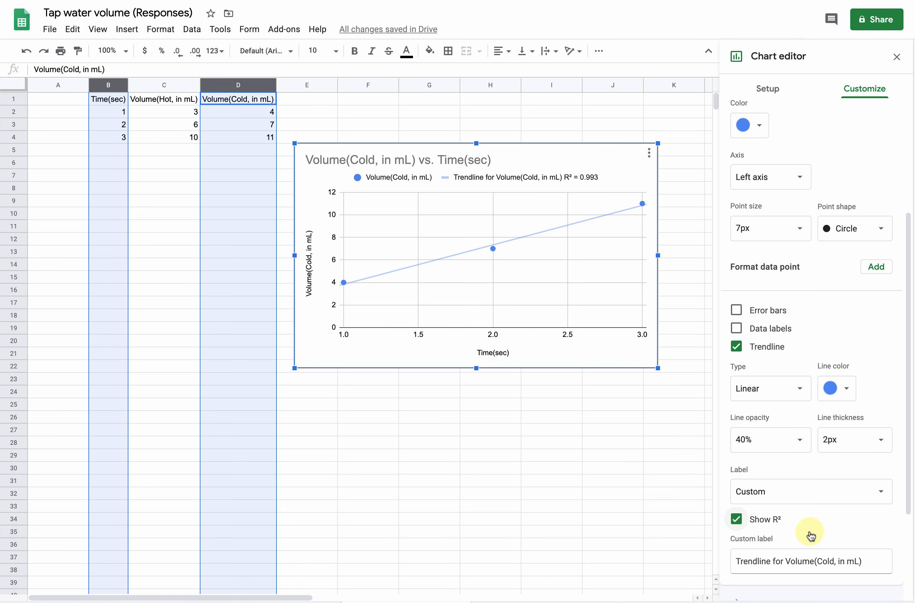
left_click(813, 498)
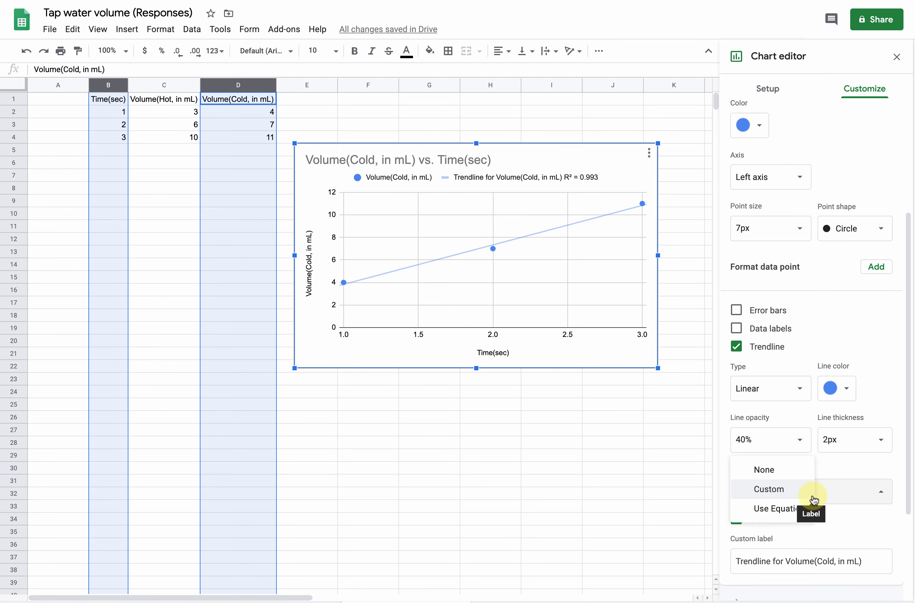
left_click(795, 513)
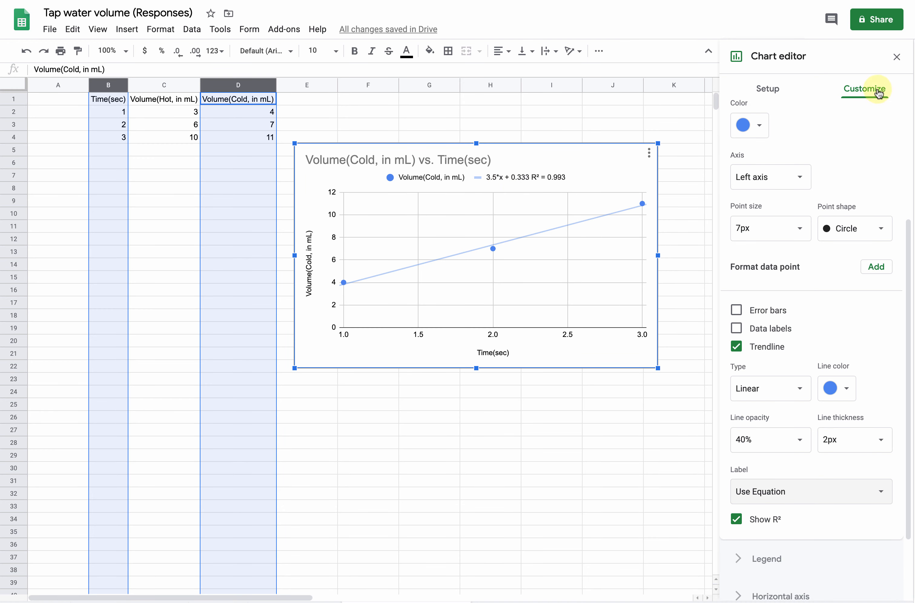
Step: Set the chart legend's position to Right
scroll(837, 177, "up", 3)
scroll(839, 177, "up", 1)
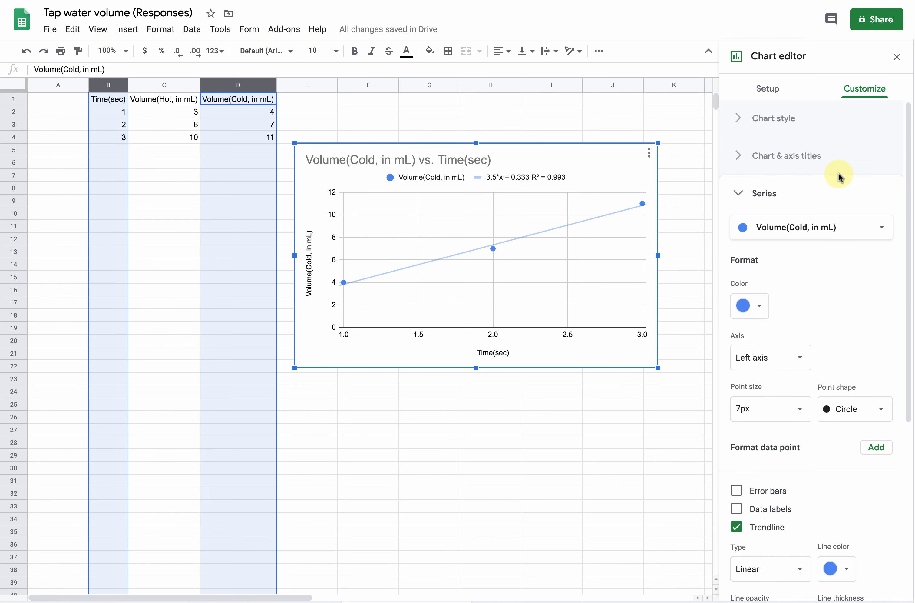
scroll(793, 257, "down", 8)
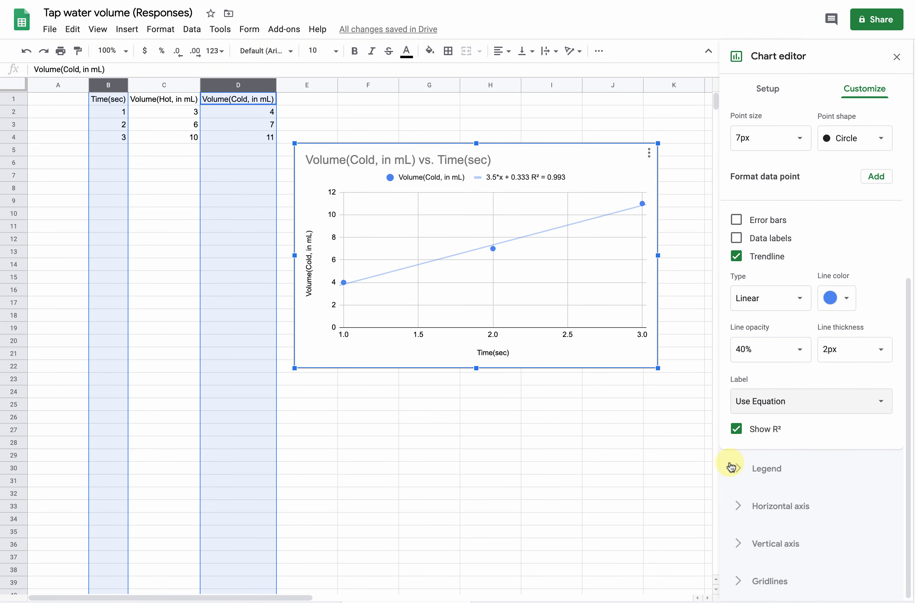
left_click(730, 467)
left_click(808, 285)
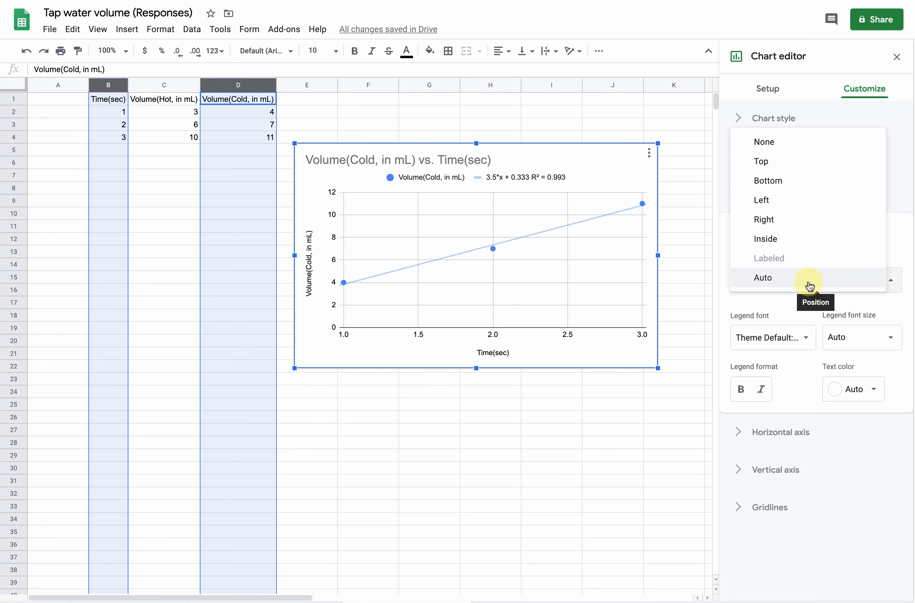
left_click(799, 221)
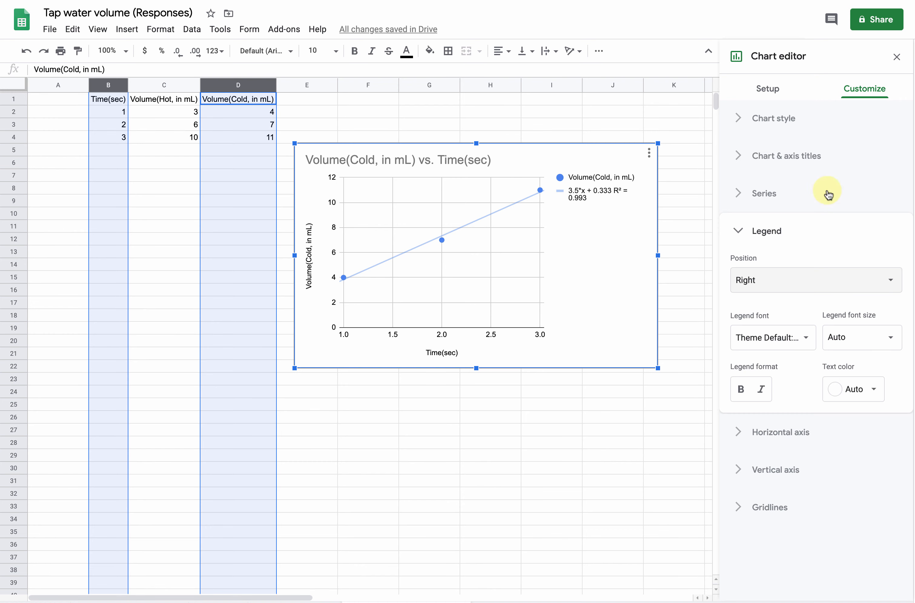
Step: Add the range C1:C4, Volume(Hot, in mL), as a second series of the scatter chart
left_click(737, 195)
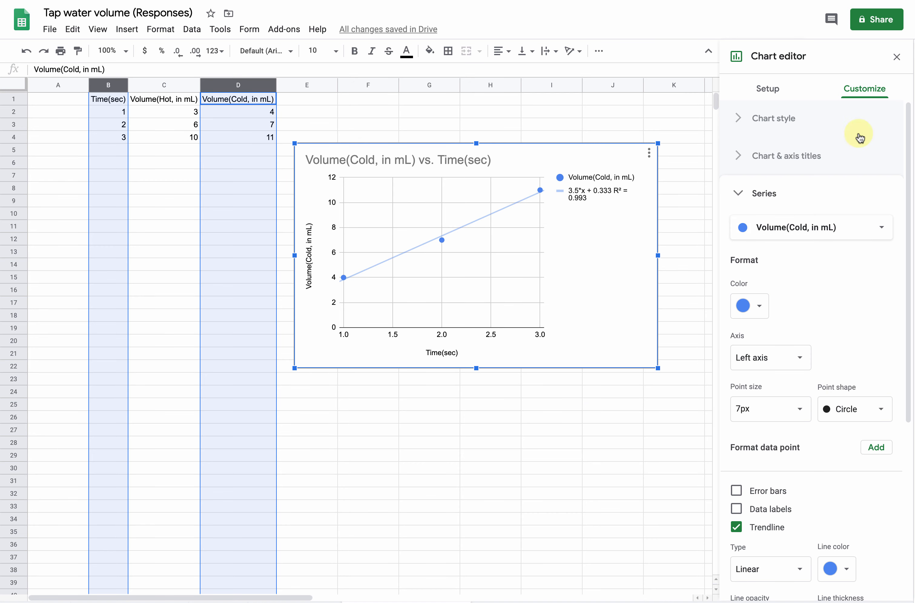
left_click(780, 83)
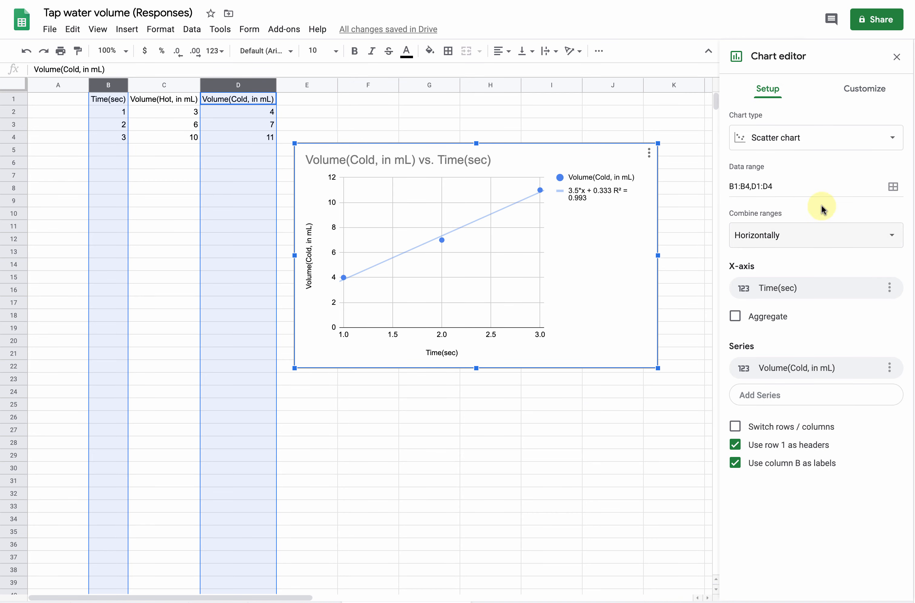
left_click(791, 396)
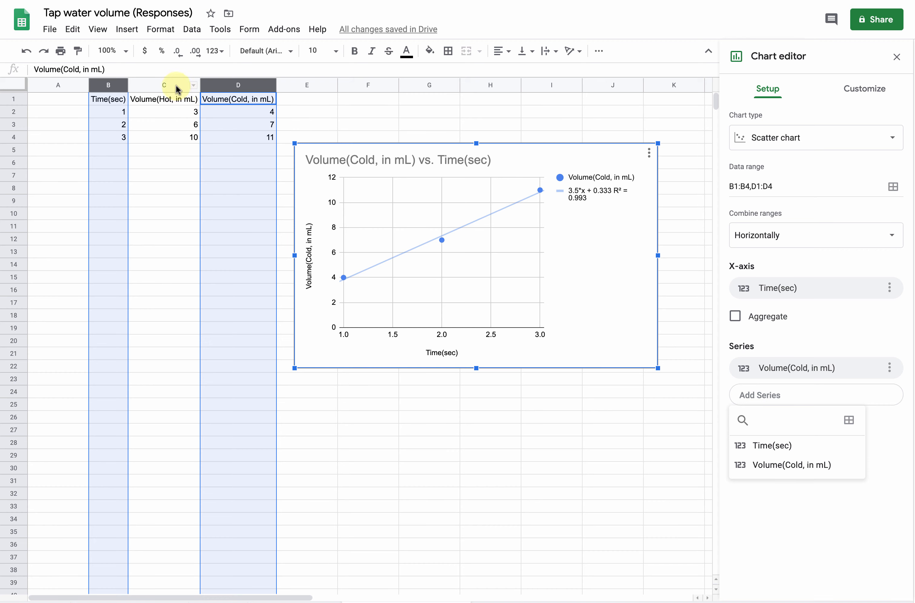
left_click(163, 86)
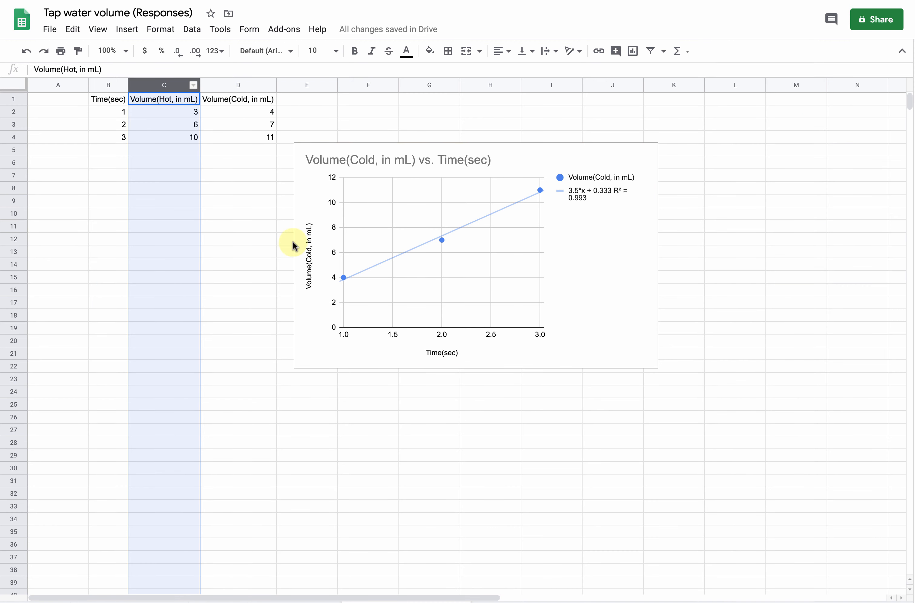
left_click(621, 239)
left_click(622, 239)
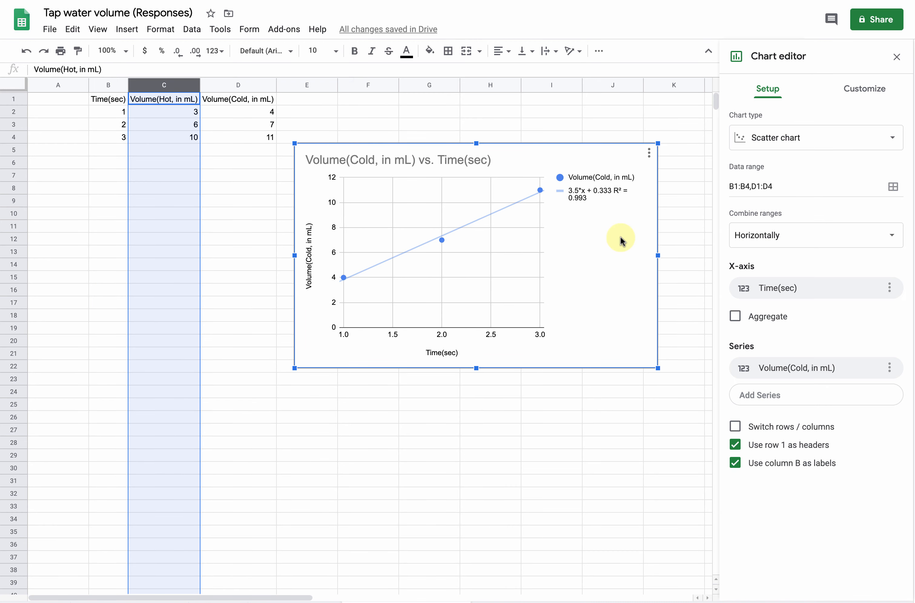
left_click(792, 397)
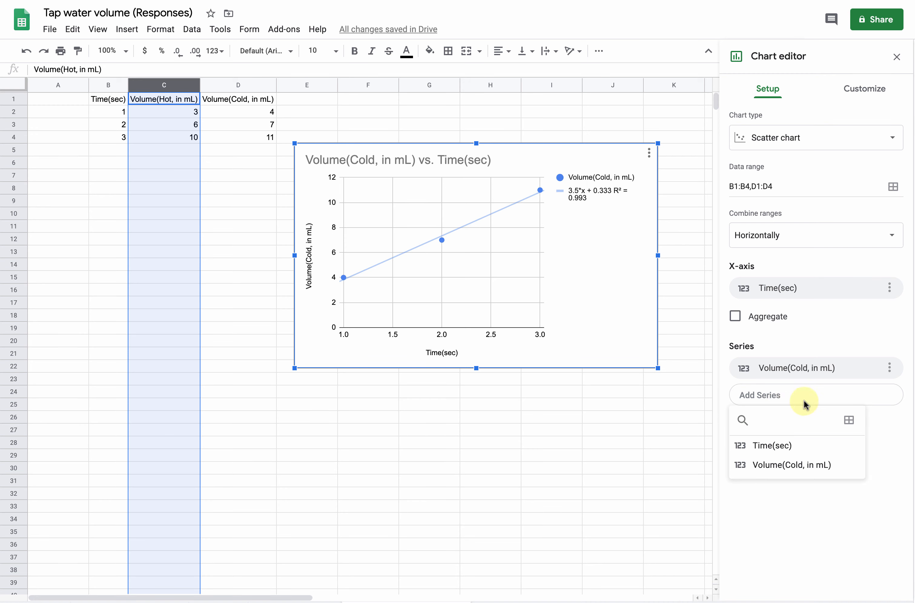
left_click(850, 421)
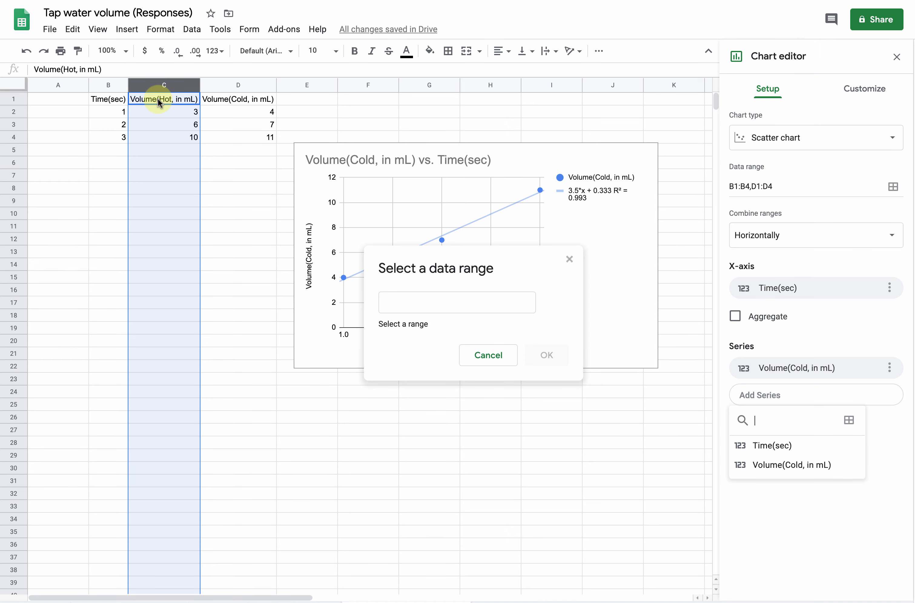
left_click(153, 83)
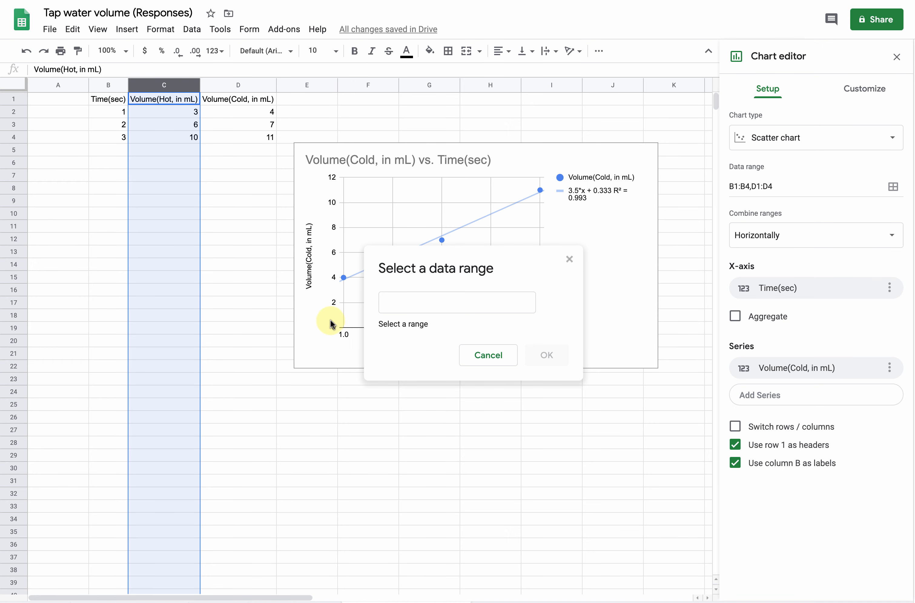
left_click(447, 300)
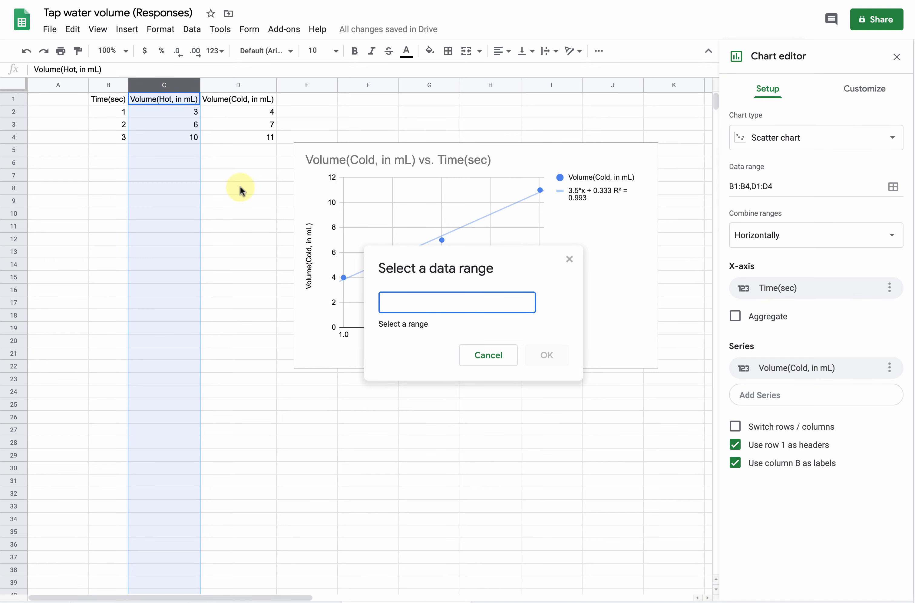
left_click_drag(158, 101, 200, 142)
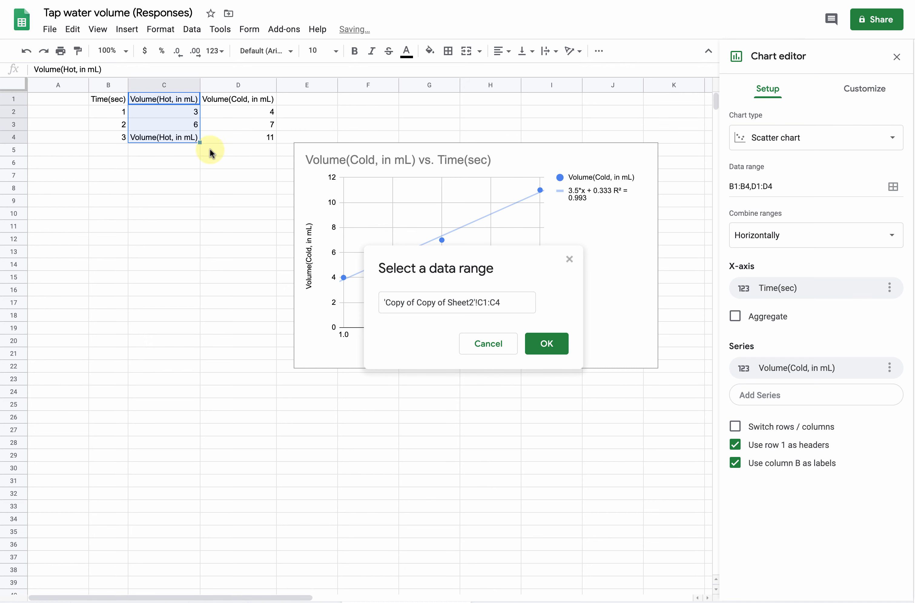
left_click(548, 344)
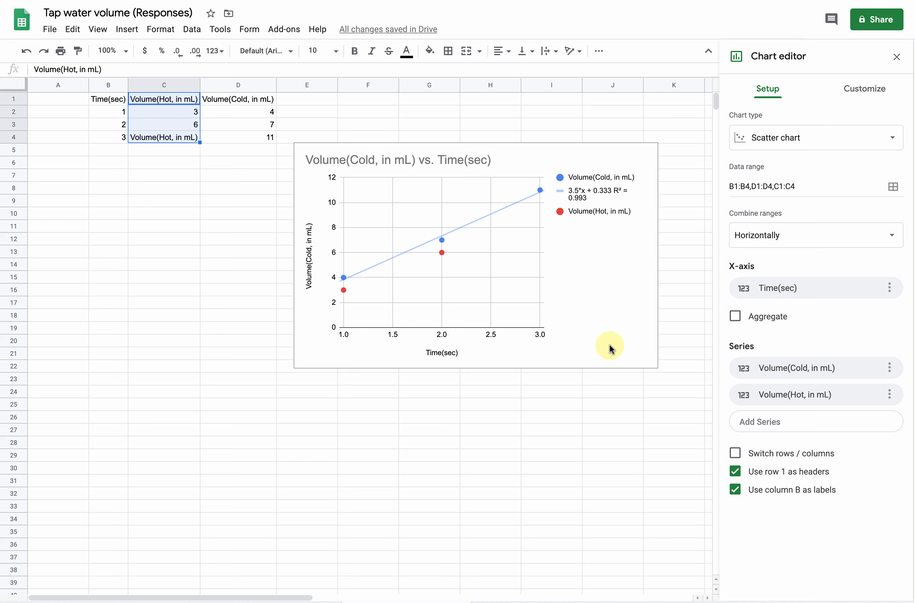
Step: Set the colour of the Volume(Hot, in mL) series to bright red in the chart's series customization
left_click(871, 93)
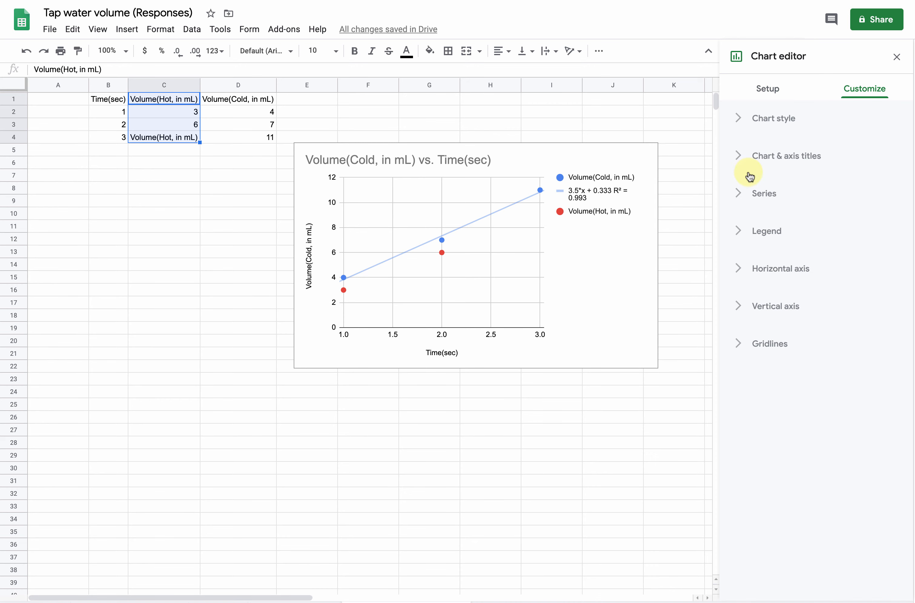
left_click(734, 198)
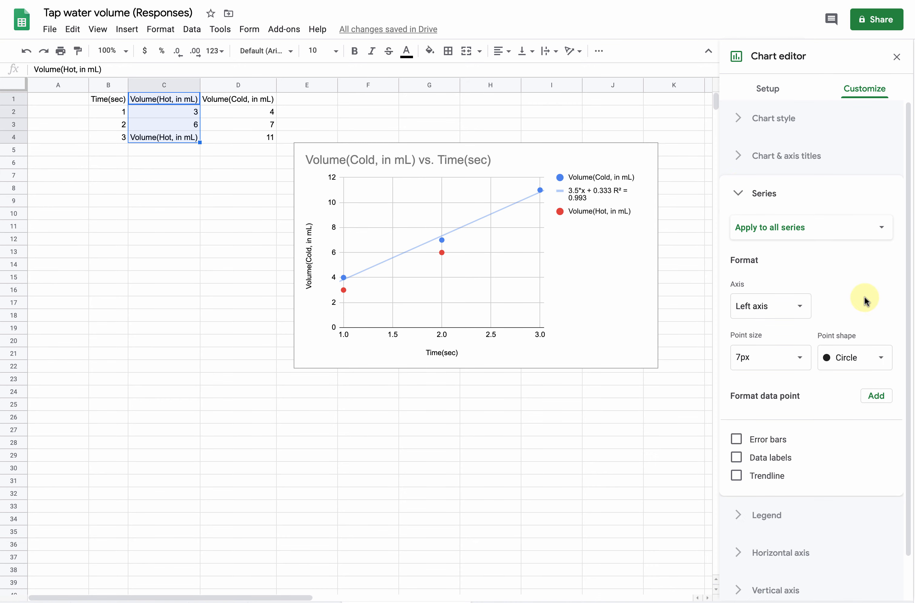
scroll(865, 301, "down", 2)
left_click(836, 187)
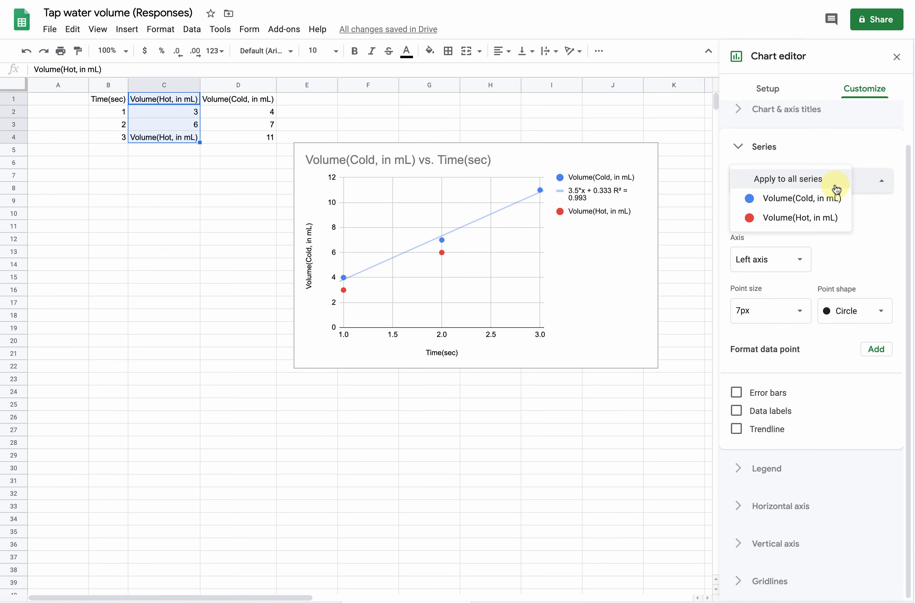
left_click(814, 219)
left_click(760, 262)
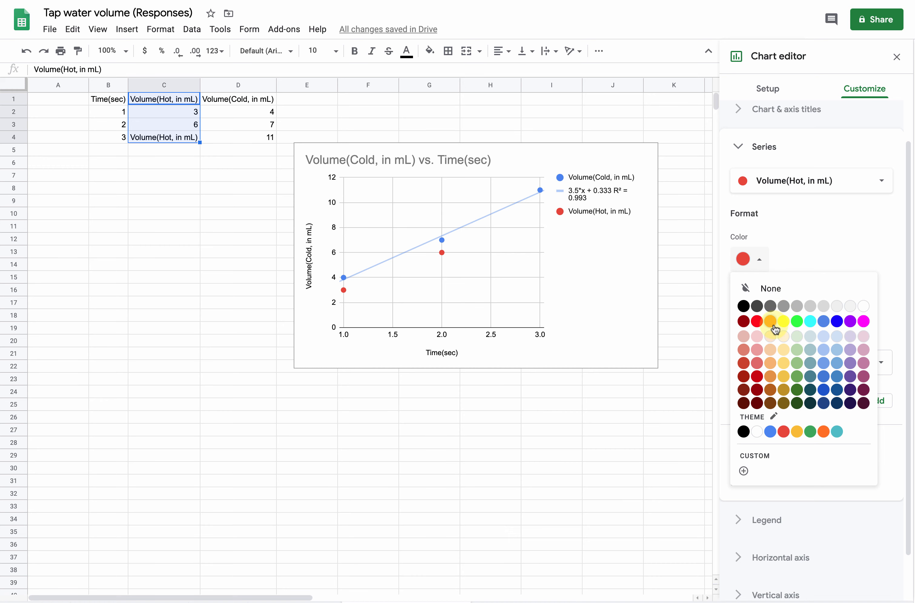
left_click(757, 336)
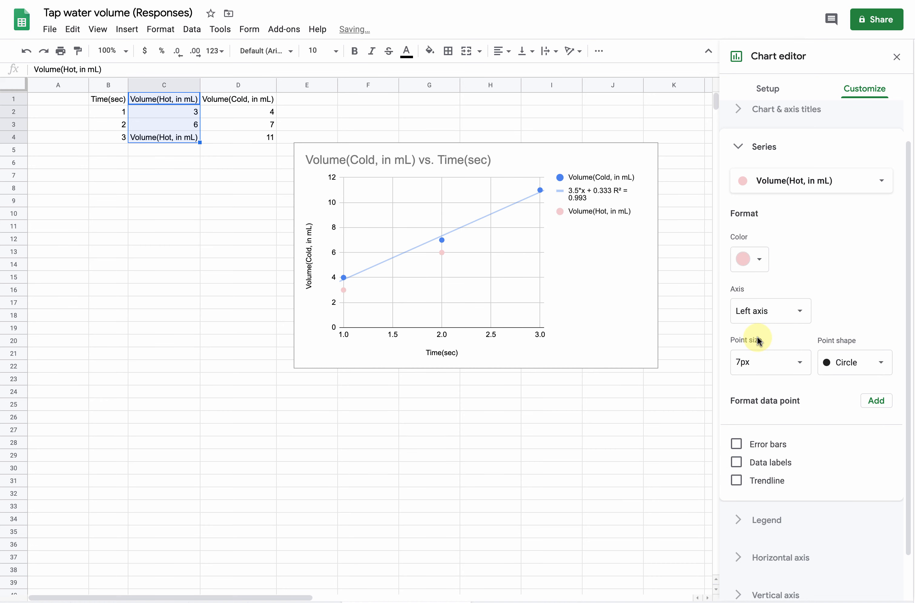
left_click(761, 262)
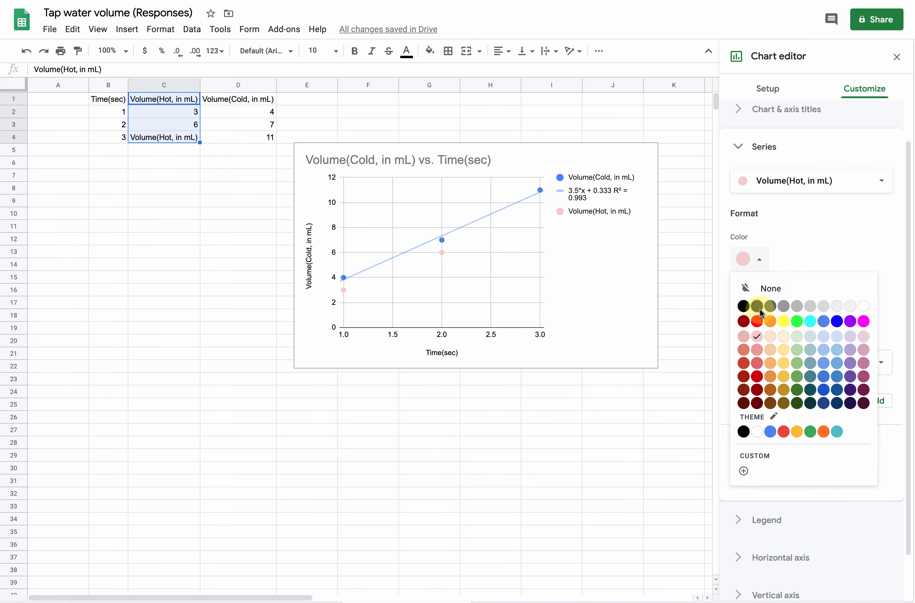
left_click(757, 321)
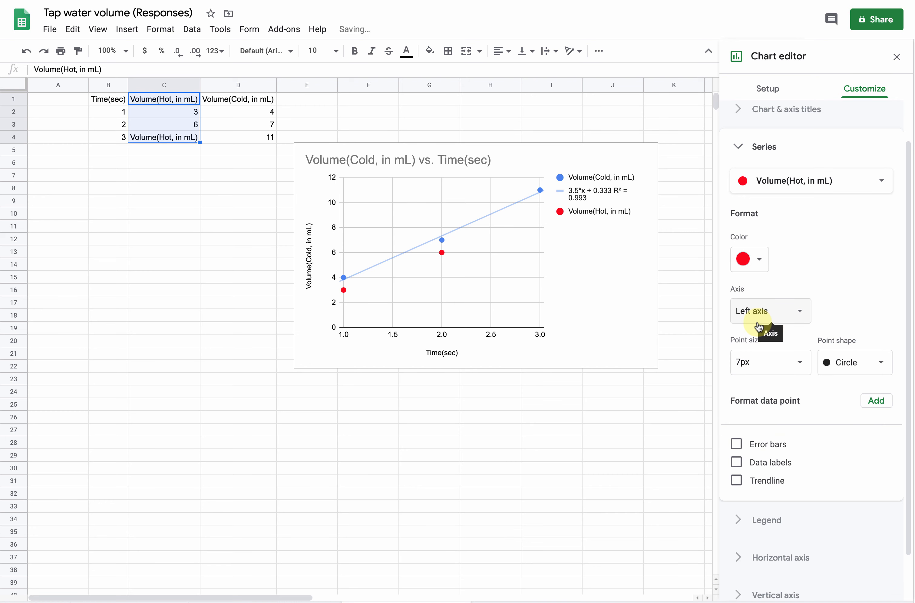
Step: Add a linear trendline to the Volume(Hot, in mL) series, labelled with its equation and showing R²
left_click(735, 482)
scroll(807, 446, "down", 3)
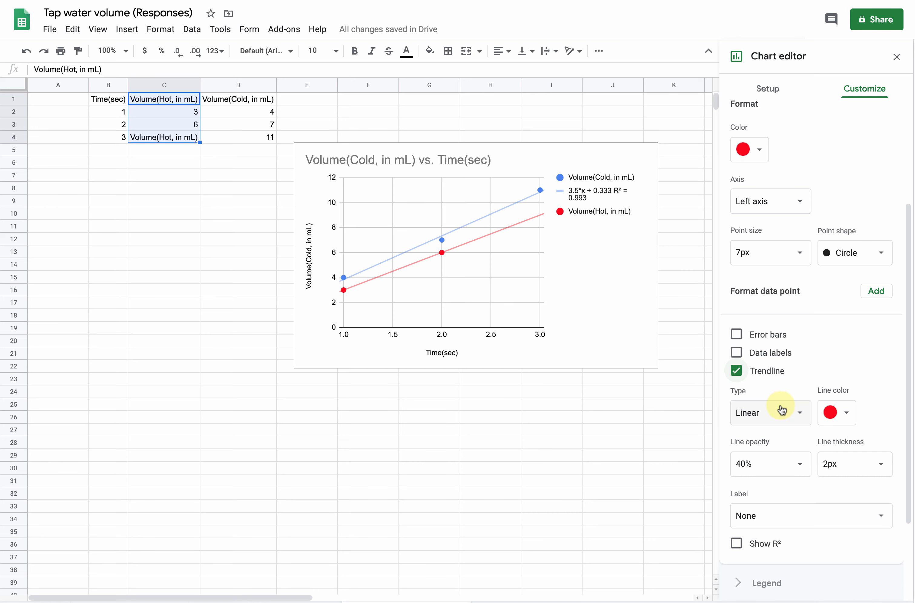
scroll(794, 450, "down", 3)
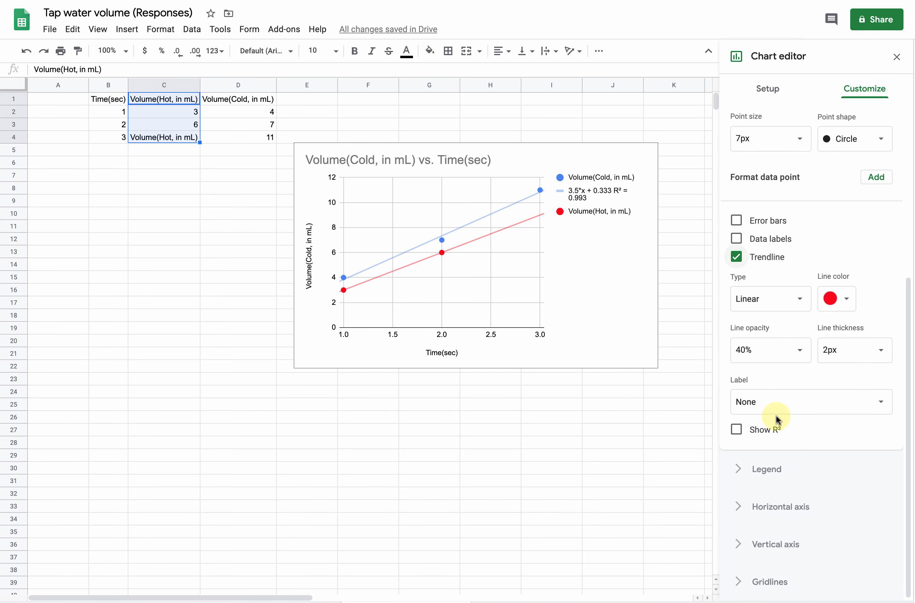
left_click(787, 401)
left_click(780, 437)
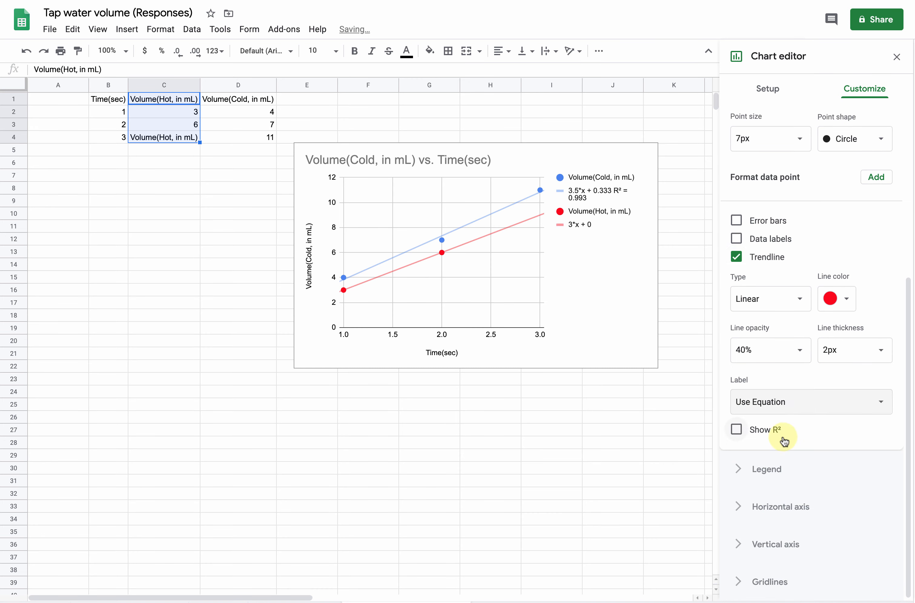
left_click(737, 430)
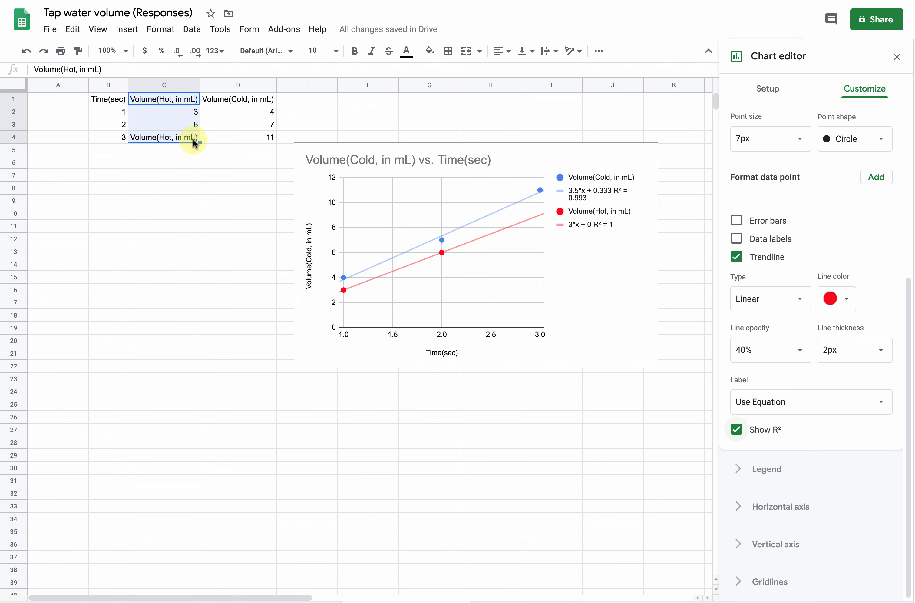
Step: Enter 10 in cell C4 of the Volume(Hot, in mL) column
left_click(175, 125)
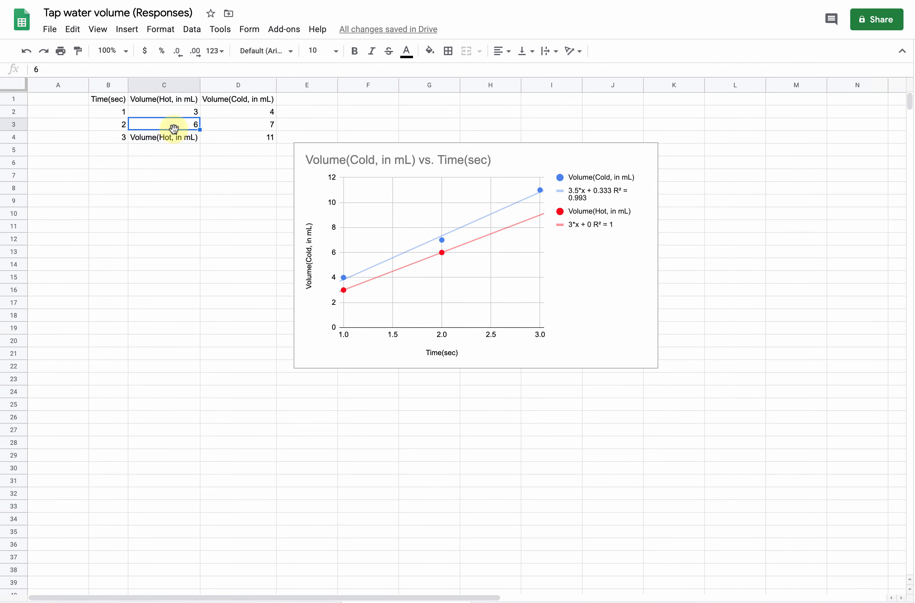
left_click(183, 137)
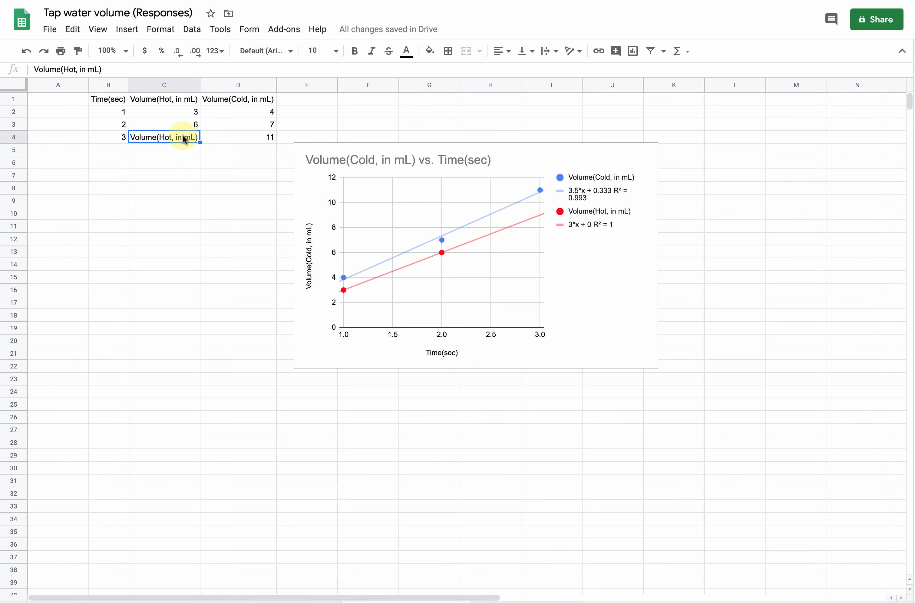
type("10")
key("Return")
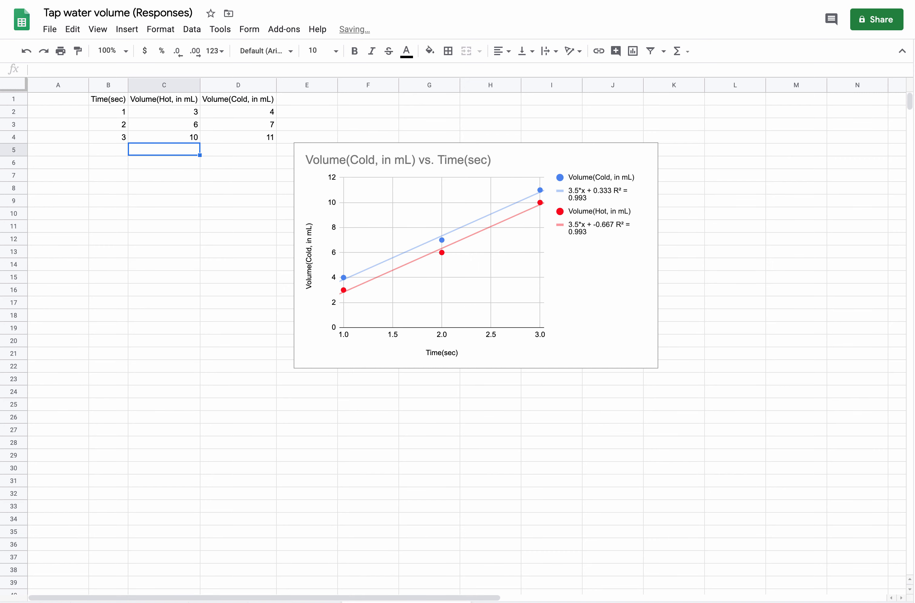